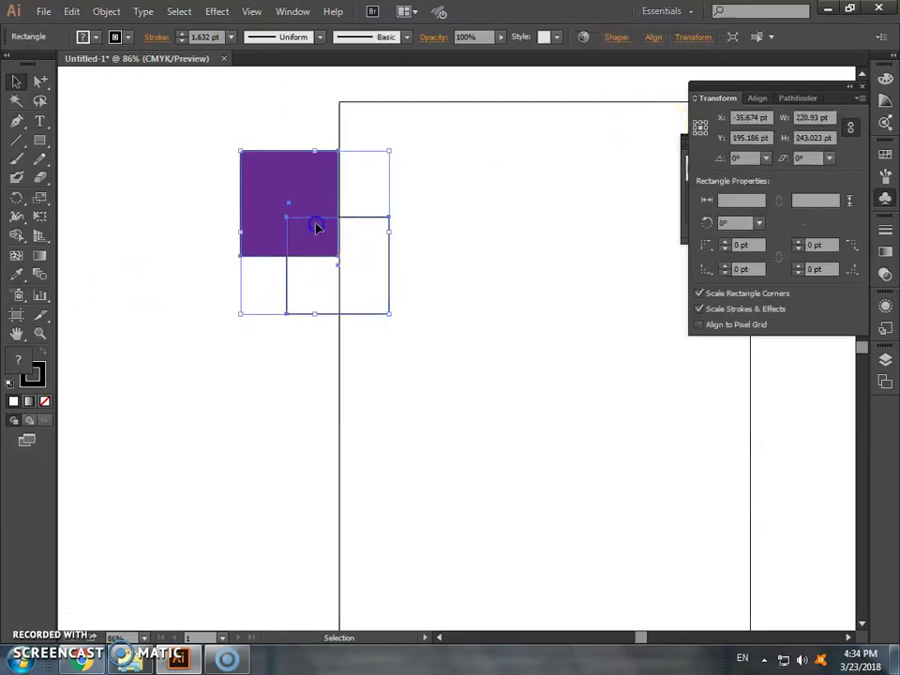
- Ungroup the purple square and the outlined rectangle into separate shapes
{"action": "left_click", "coordinate": [482, 159]}
{"action": "left_click", "coordinate": [412, 202]}
{"action": "right_click", "coordinate": [412, 203]}
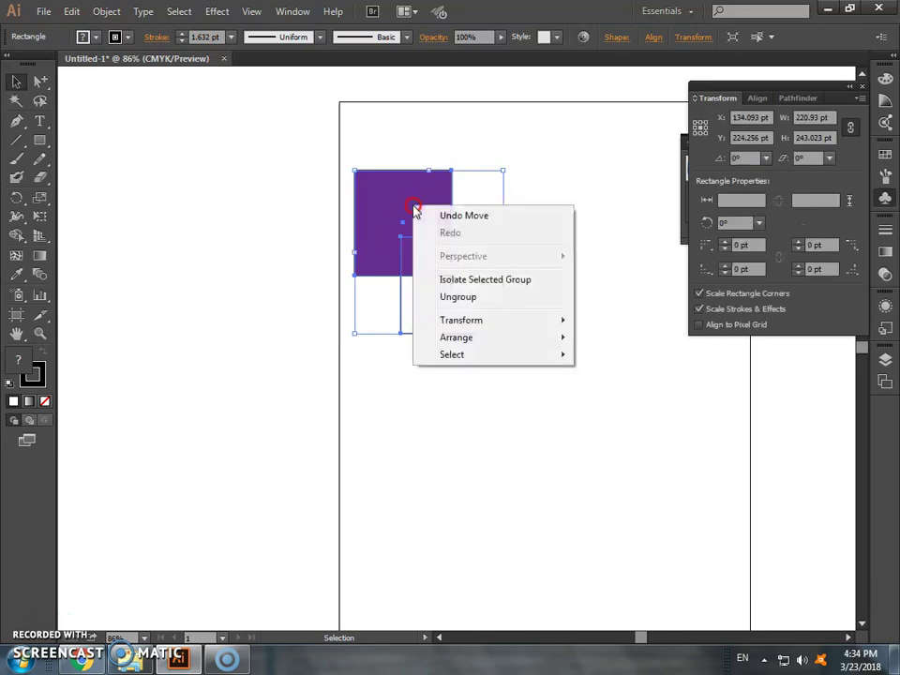
{"action": "left_click", "coordinate": [482, 297]}
{"action": "left_click", "coordinate": [559, 226]}
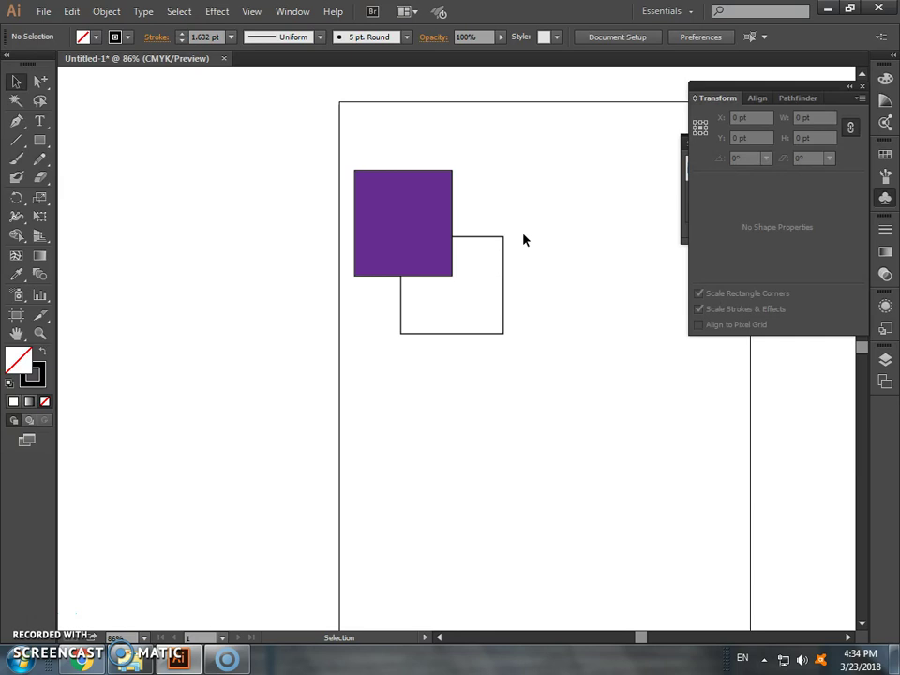
- Select the purple square on its own, then deselect it
{"action": "left_click", "coordinate": [417, 223]}
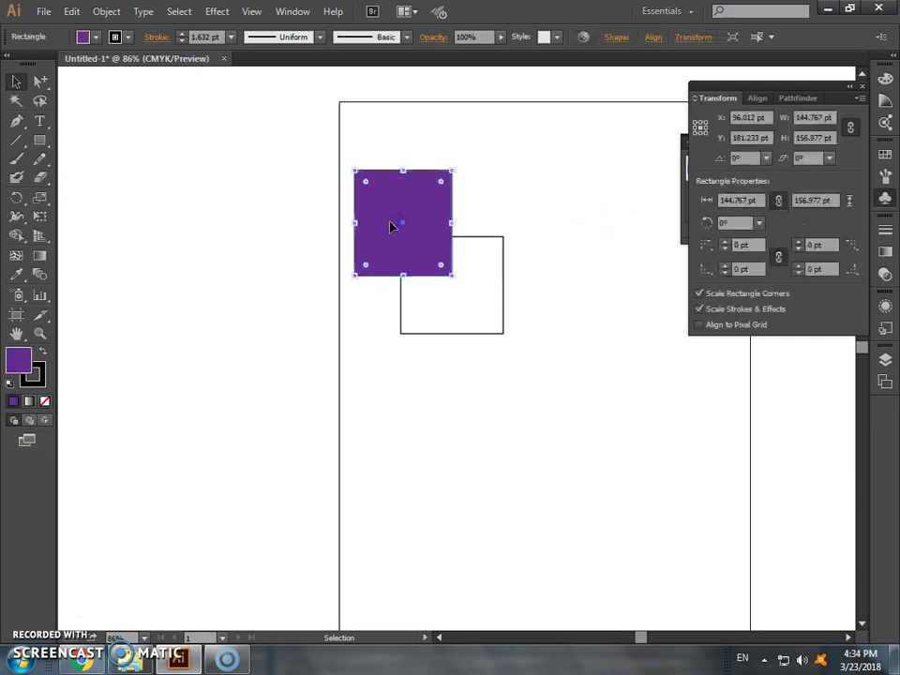
{"action": "left_click", "coordinate": [384, 235]}
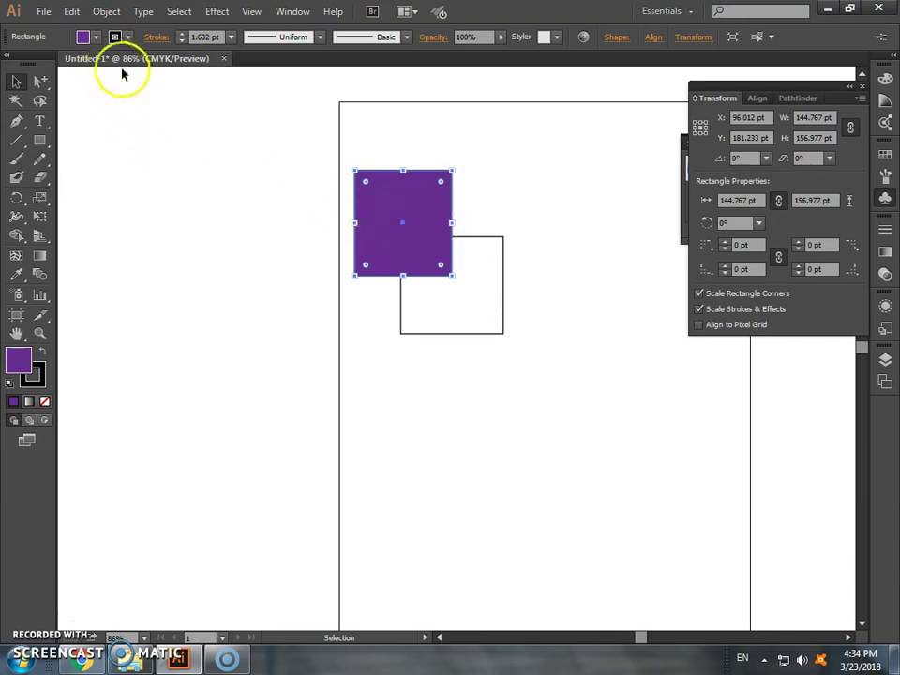
{"action": "left_click", "coordinate": [463, 352]}
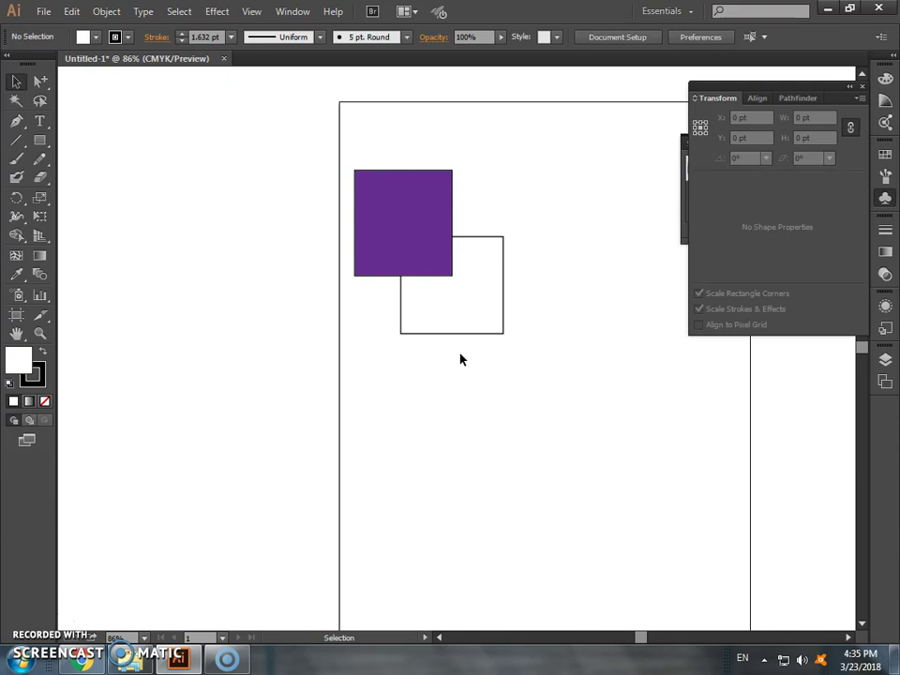
- Preview the control-bar Fill and Stroke swatch menus without changing the square's colours
{"action": "left_click", "coordinate": [445, 228]}
{"action": "left_click", "coordinate": [82, 37]}
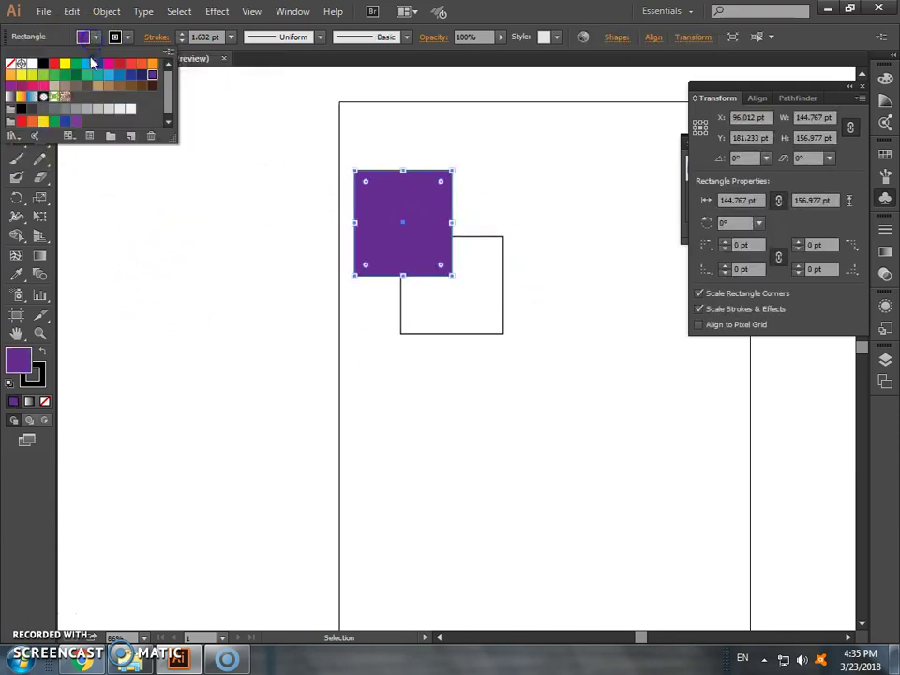
{"action": "left_click", "coordinate": [292, 281]}
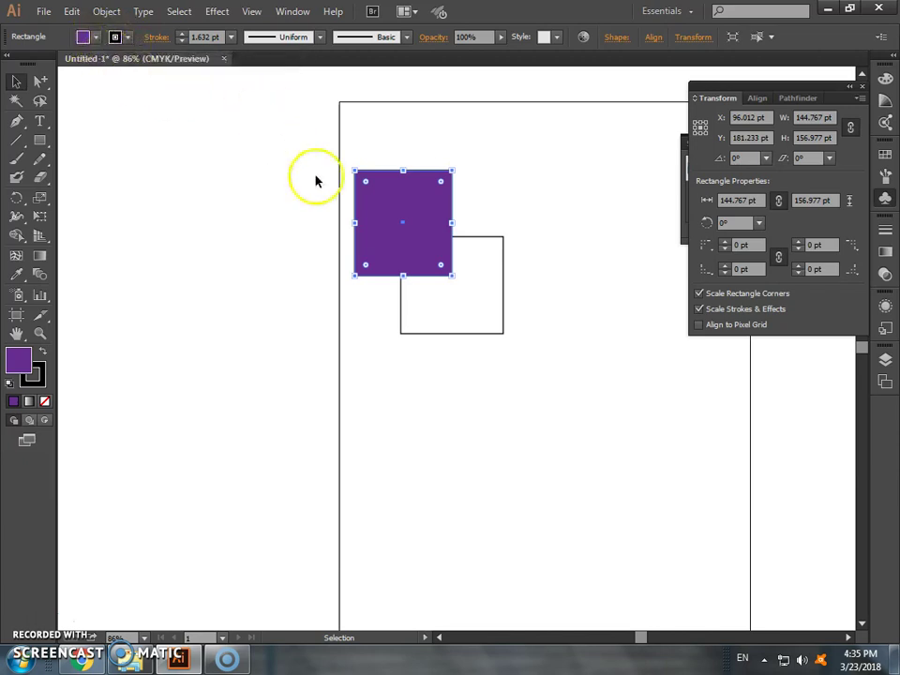
{"action": "left_click", "coordinate": [488, 160]}
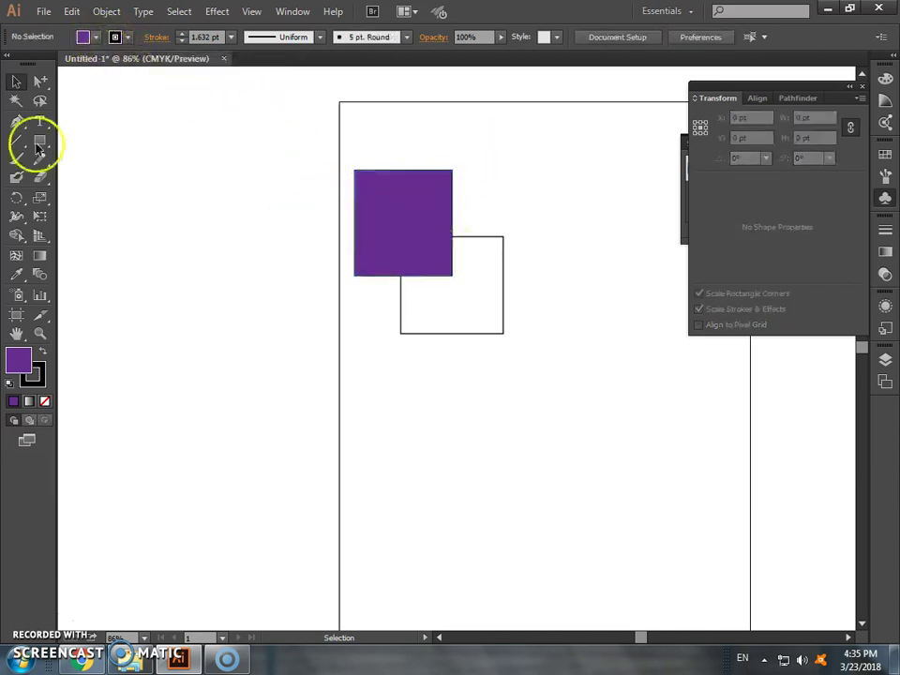
{"action": "left_click", "coordinate": [117, 36]}
{"action": "left_click", "coordinate": [436, 186]}
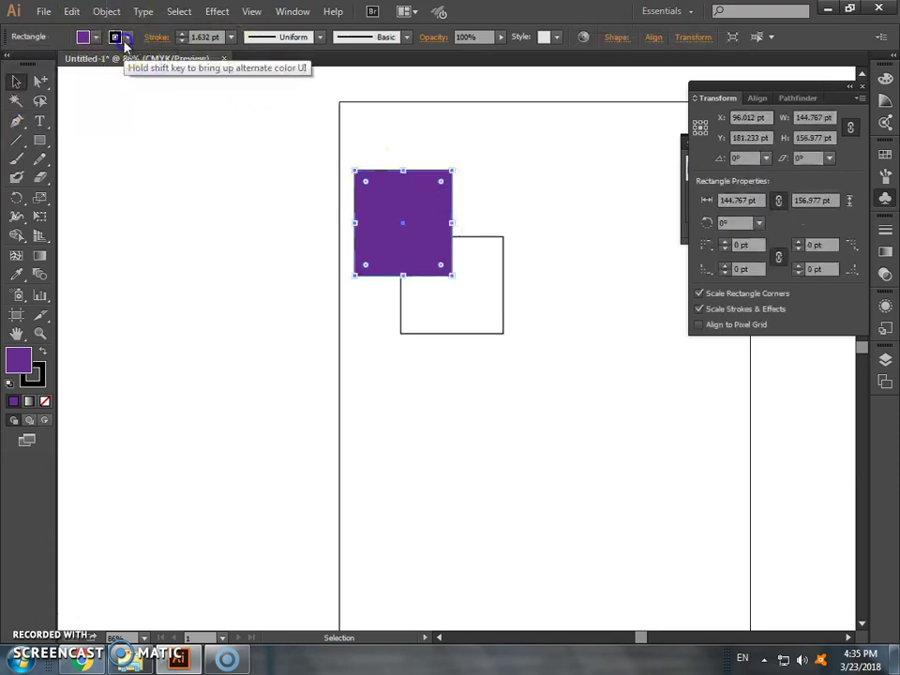
{"action": "left_click", "coordinate": [125, 38]}
{"action": "left_click", "coordinate": [420, 212]}
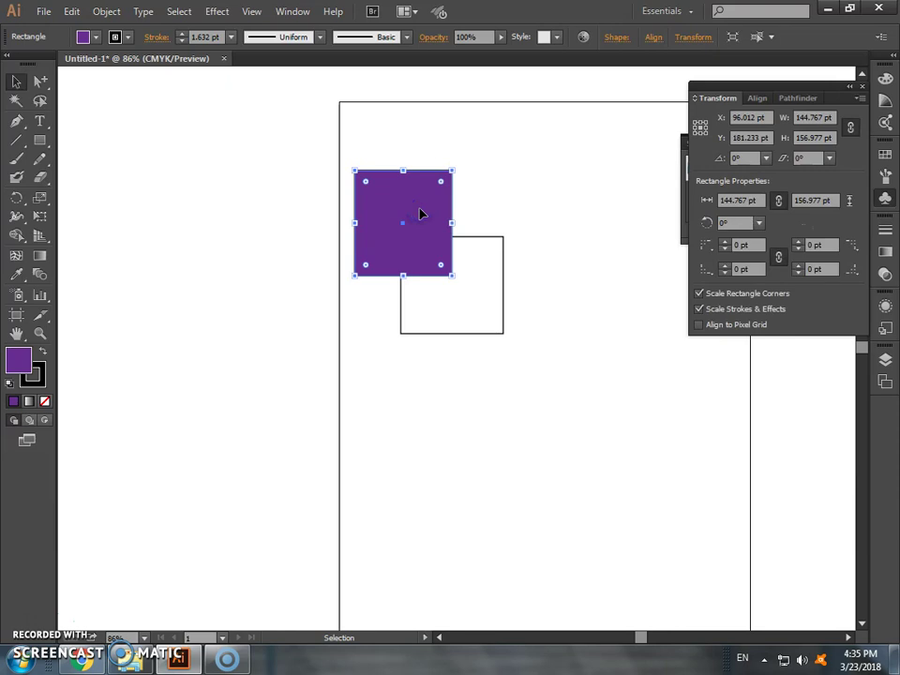
{"action": "left_click", "coordinate": [435, 216]}
- Give the square a blue fill and a cyan stroke from the control-bar swatches
{"action": "left_click", "coordinate": [85, 38]}
{"action": "left_click", "coordinate": [108, 64]}
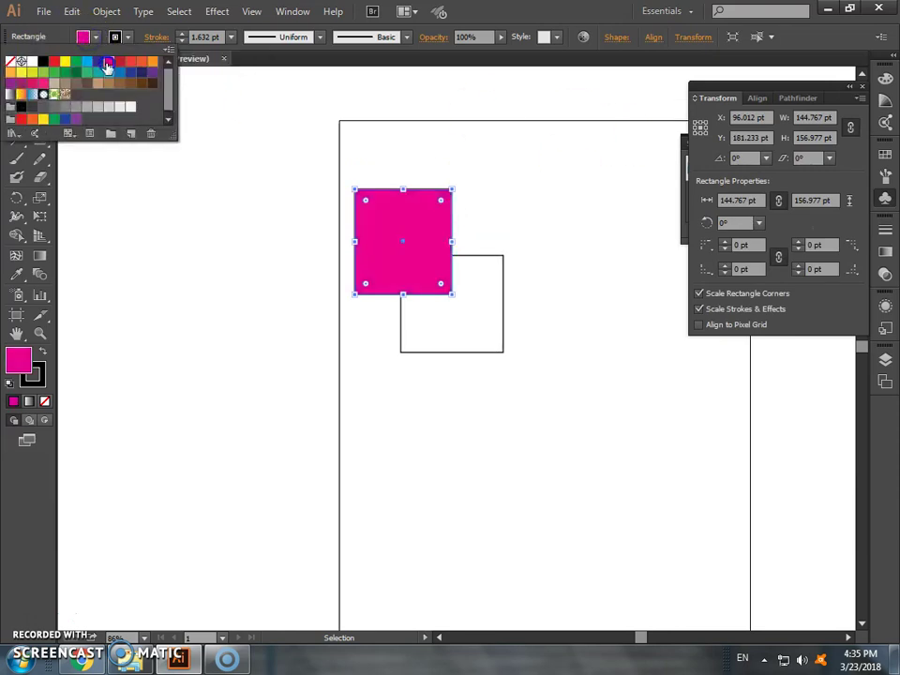
{"action": "left_click", "coordinate": [132, 63]}
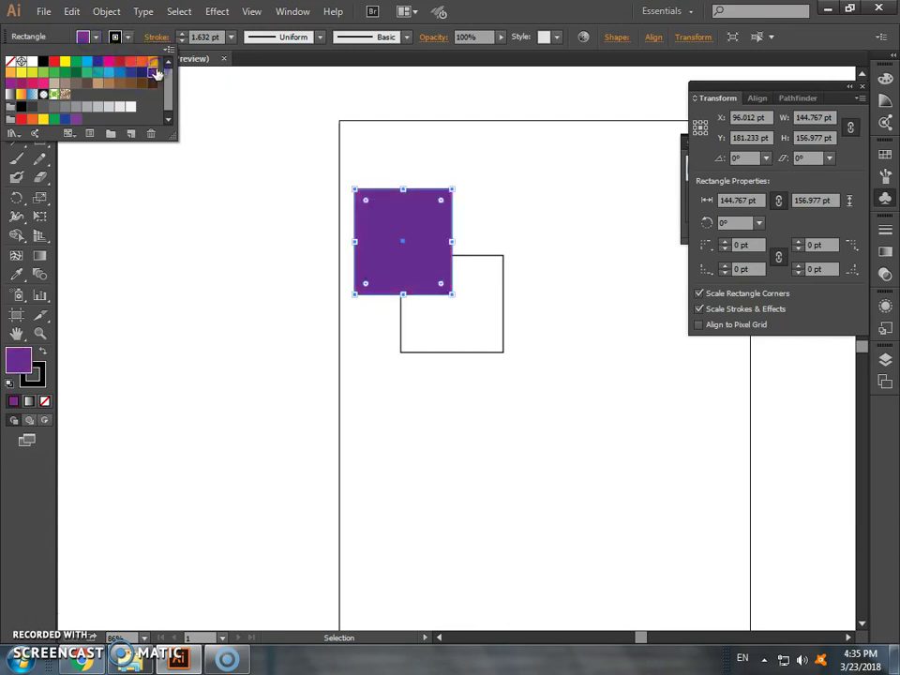
{"action": "left_click", "coordinate": [129, 75]}
{"action": "left_click", "coordinate": [114, 36]}
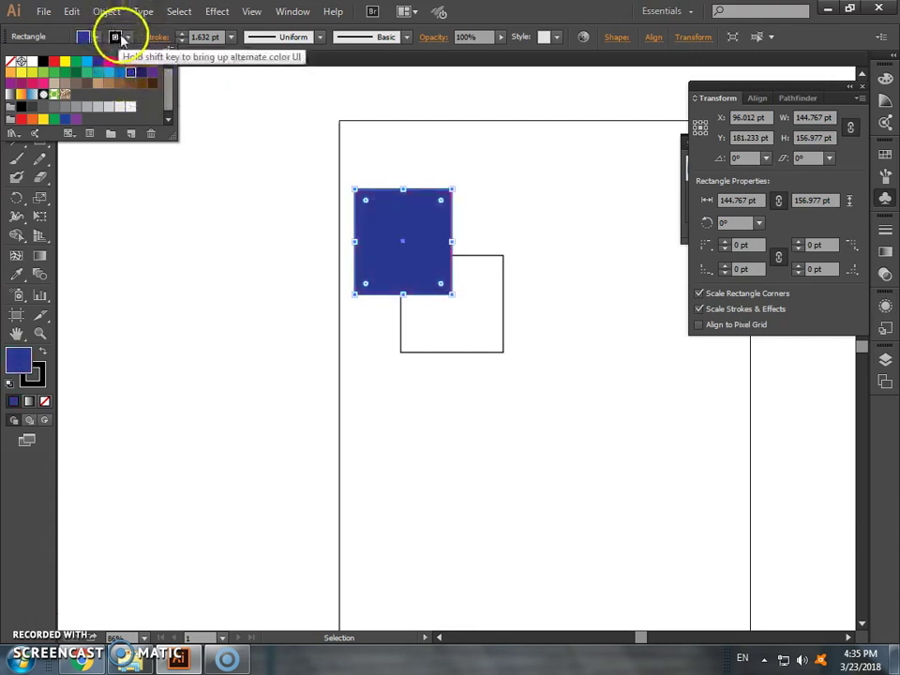
{"action": "left_click", "coordinate": [148, 65]}
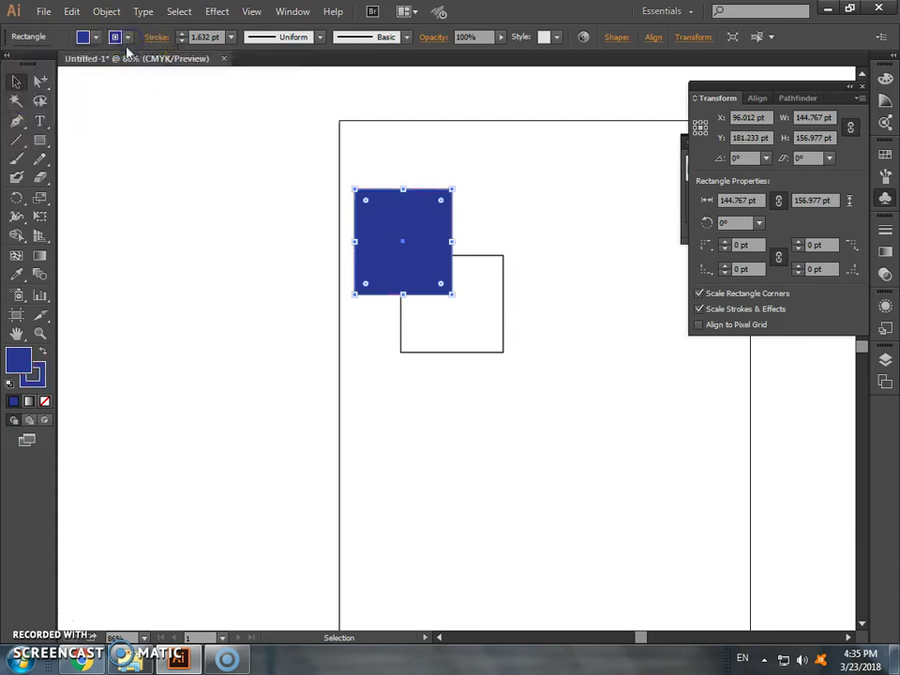
{"action": "left_click", "coordinate": [127, 36]}
{"action": "left_click", "coordinate": [131, 76]}
{"action": "left_click", "coordinate": [119, 75]}
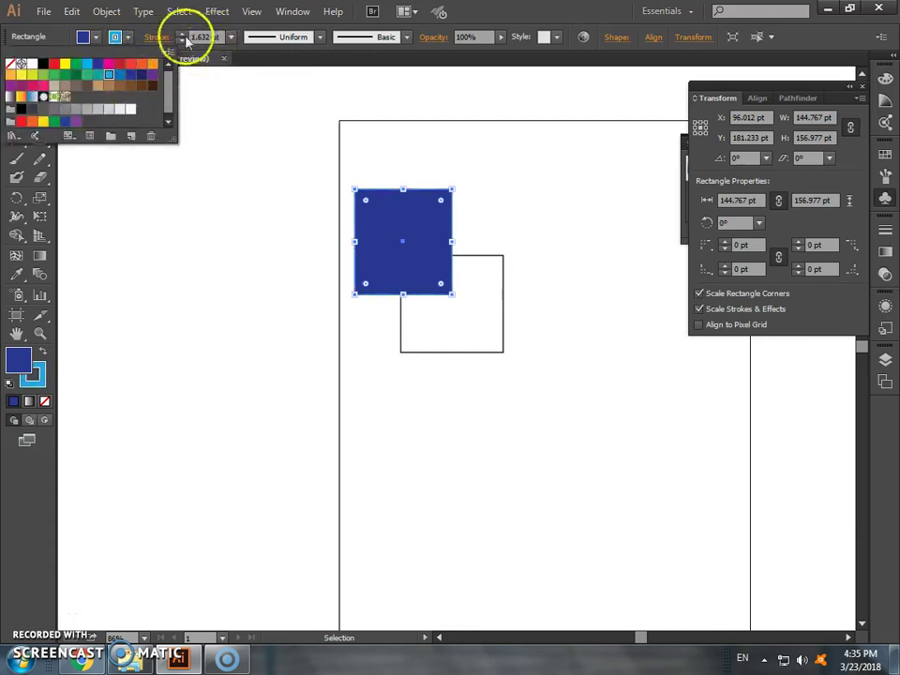
- Raise the square's stroke weight to 12 pt and nudge the outlined rectangle slightly right
{"action": "left_click", "coordinate": [183, 34]}
{"action": "left_click", "coordinate": [183, 34]}
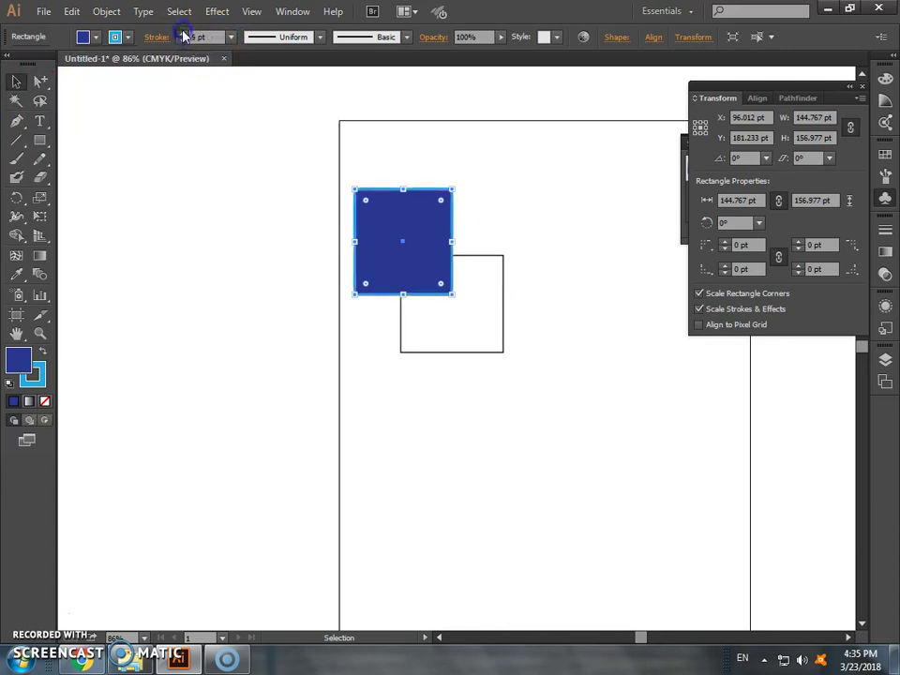
{"action": "left_click", "coordinate": [183, 33]}
{"action": "left_click", "coordinate": [185, 35]}
{"action": "left_click", "coordinate": [185, 35]}
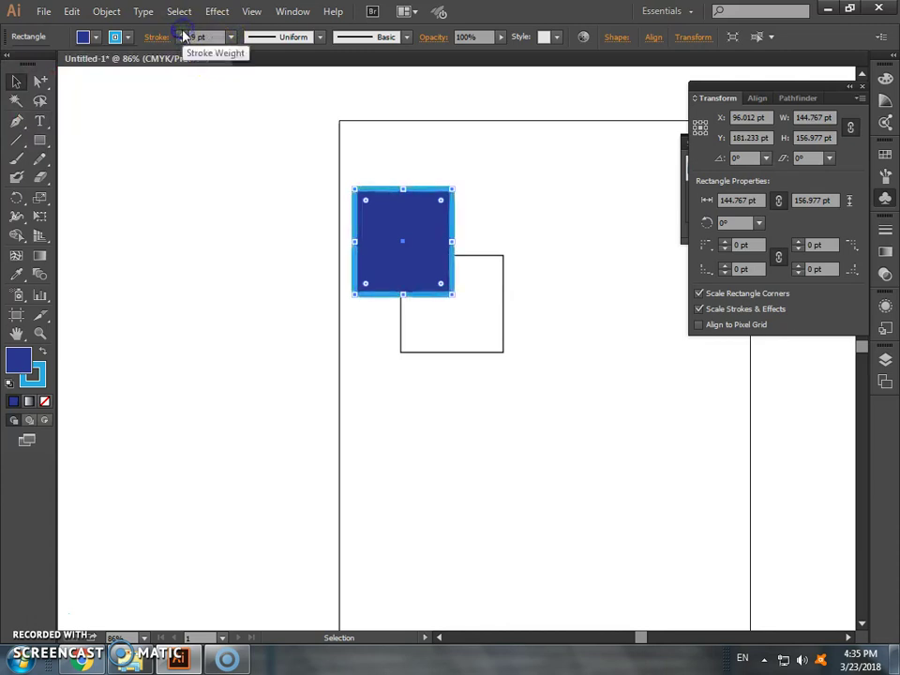
{"action": "left_click_drag", "start_coordinate": [501, 321], "coordinate": [514, 321]}
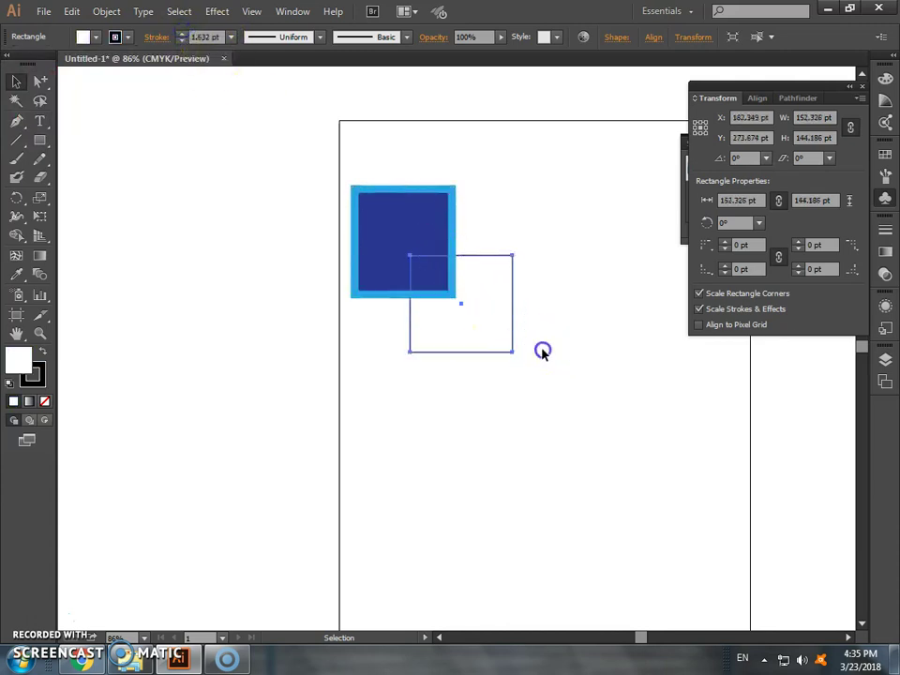
- Change the square's fill to light teal in the Color Picker
{"action": "left_click", "coordinate": [458, 214]}
{"action": "left_click", "coordinate": [424, 216]}
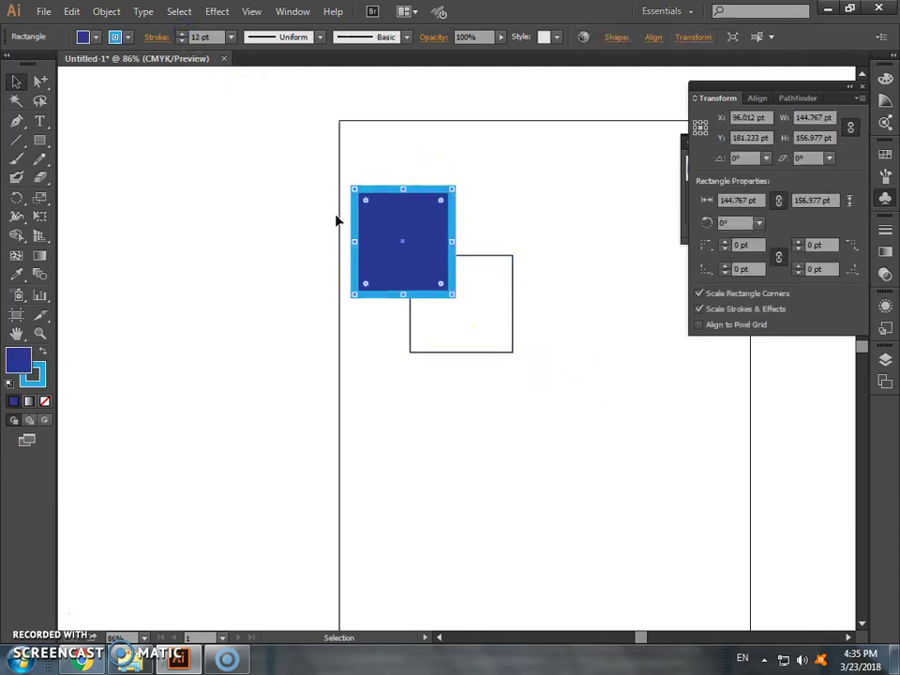
{"action": "left_click", "coordinate": [48, 364]}
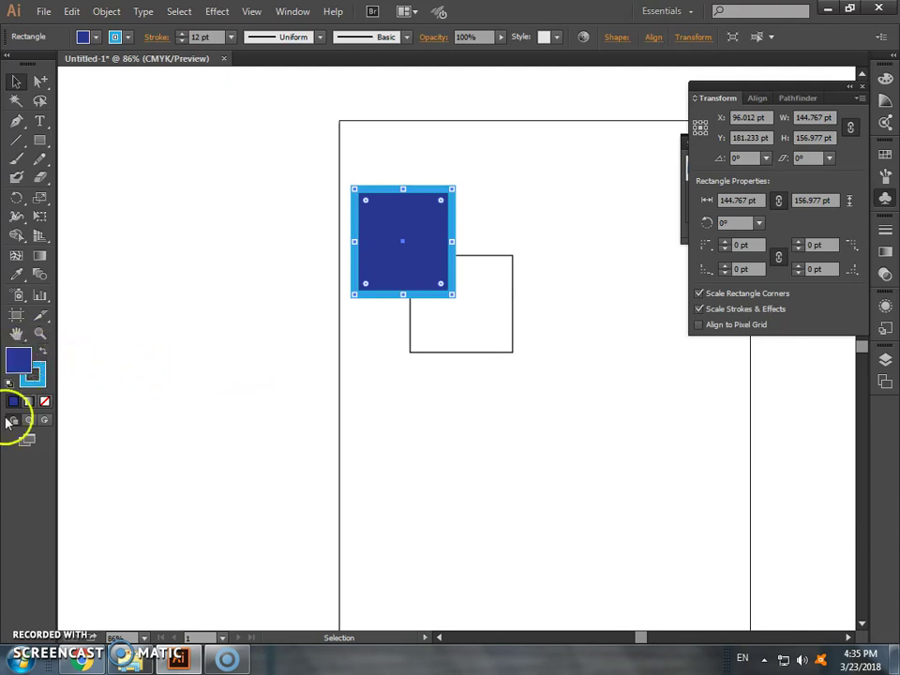
{"action": "double_click", "coordinate": [18, 358]}
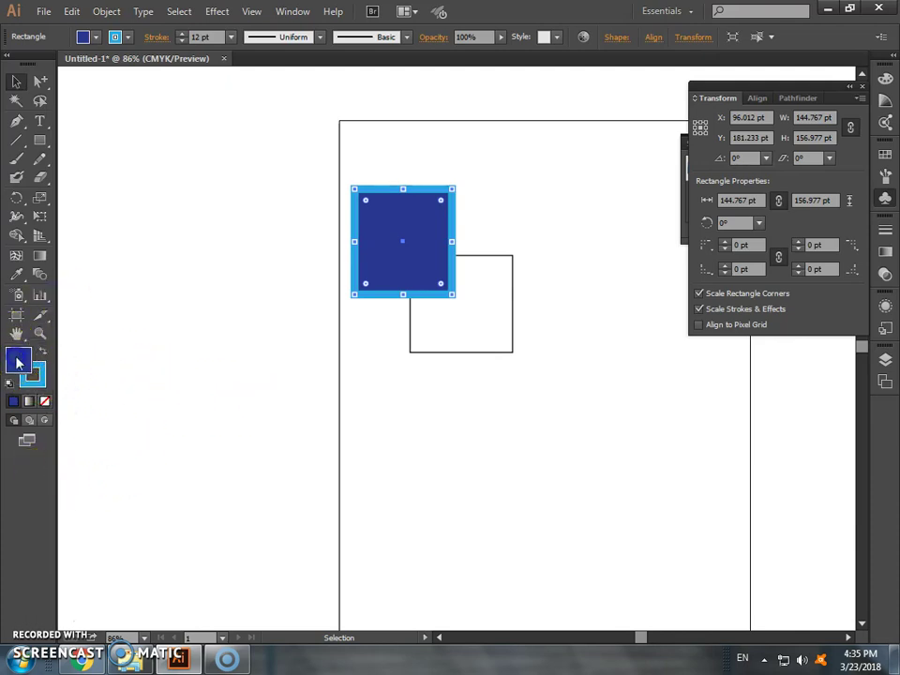
{"action": "mouse_move", "coordinate": [406, 425]}
{"action": "left_mouse_down"}
{"action": "mouse_move", "coordinate": [392, 436]}
{"action": "mouse_move", "coordinate": [320, 370]}
{"action": "left_mouse_up"}
{"action": "left_click", "coordinate": [450, 427]}
{"action": "left_click_drag", "start_coordinate": [450, 432], "coordinate": [450, 447]}
{"action": "left_click", "coordinate": [582, 355]}
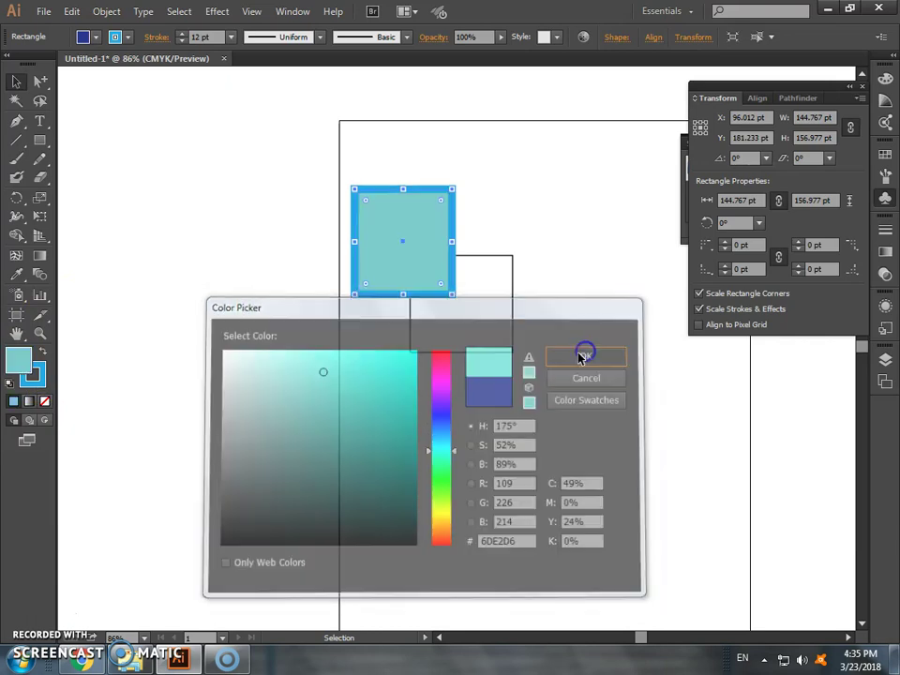
- Set the square's stroke to salmon DB9377, then choose a darker brown
{"action": "left_click", "coordinate": [39, 386]}
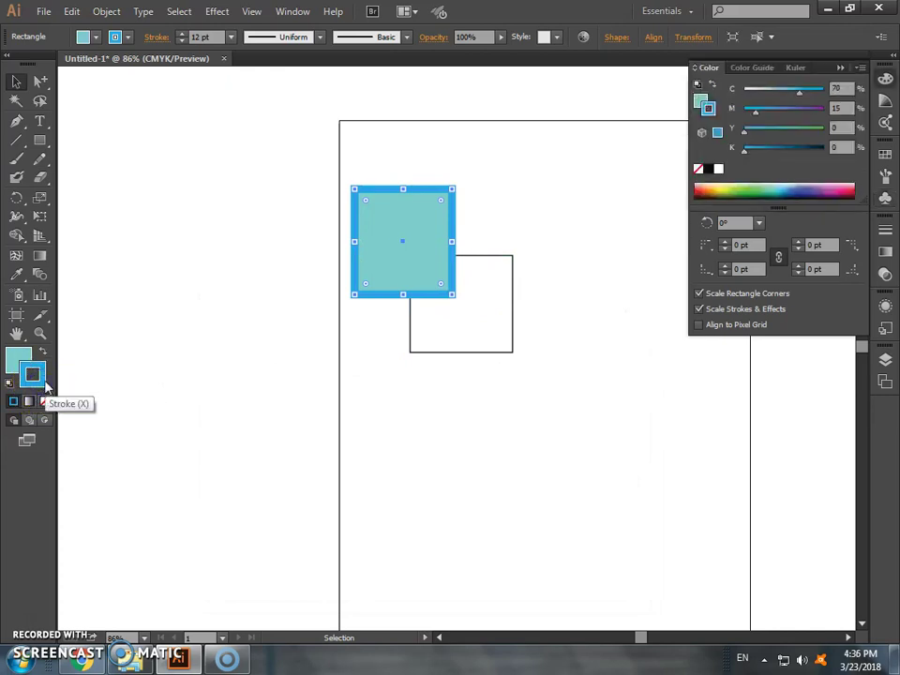
{"action": "double_click", "coordinate": [32, 375]}
{"action": "left_click", "coordinate": [310, 375]}
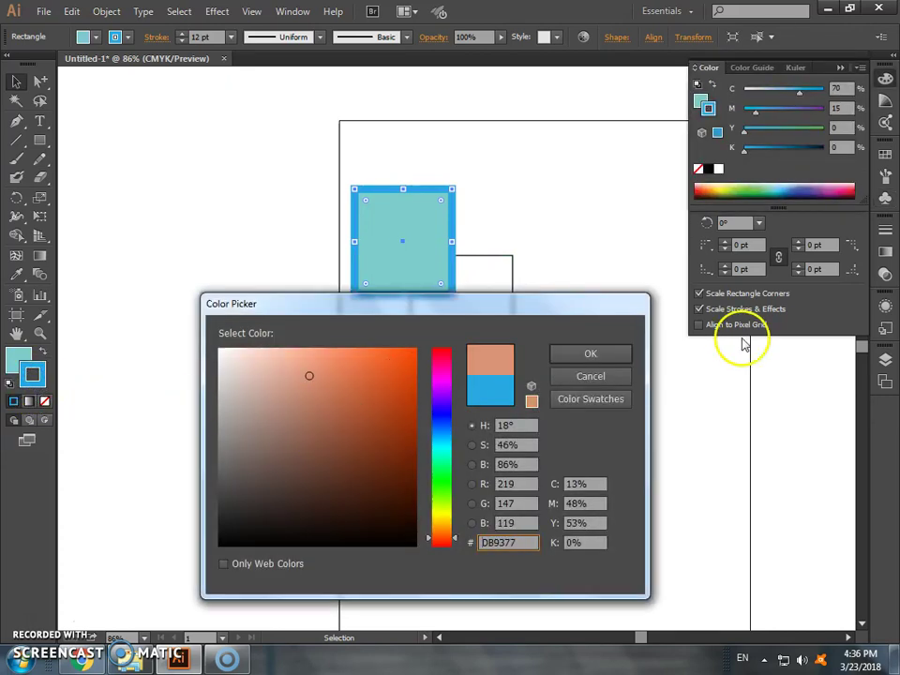
{"action": "left_click", "coordinate": [594, 352]}
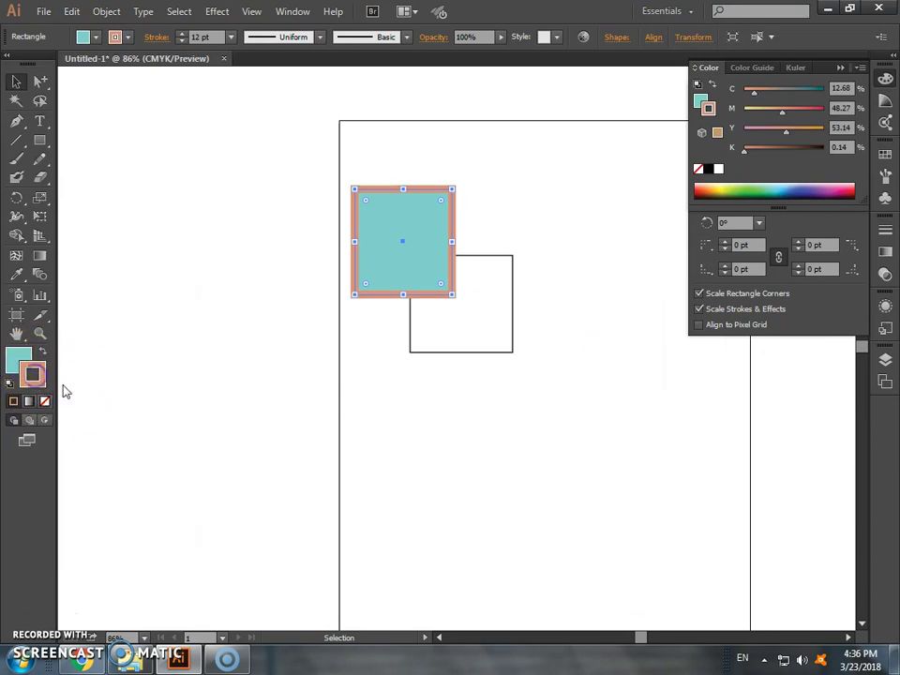
{"action": "double_click", "coordinate": [32, 375]}
{"action": "left_click", "coordinate": [330, 419]}
- Change the square's stroke to dark grey (C 76) and its fill to pale green (C 10)
{"action": "left_click", "coordinate": [577, 351]}
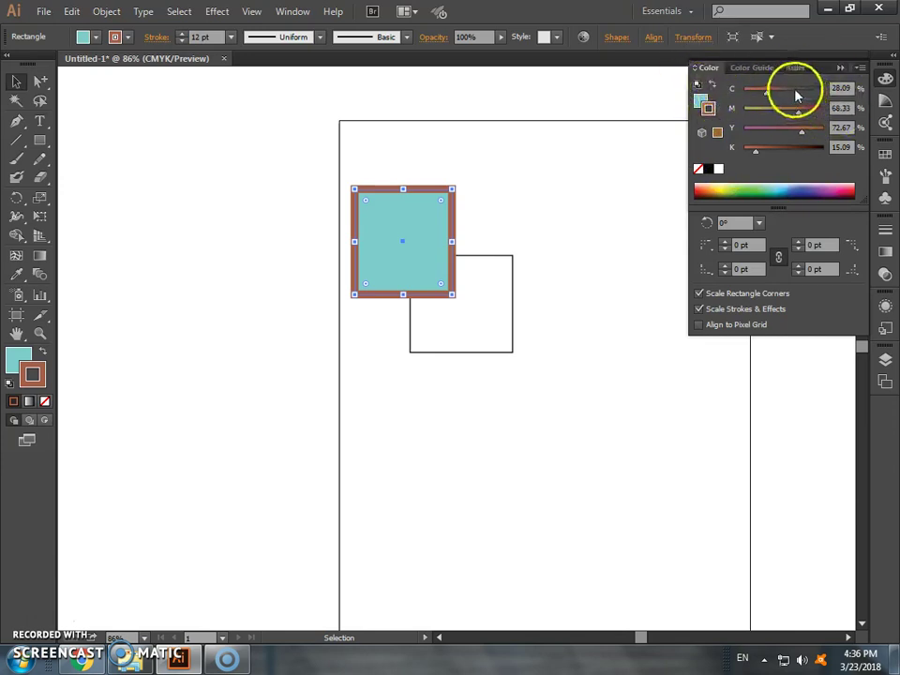
{"action": "left_click", "coordinate": [797, 90]}
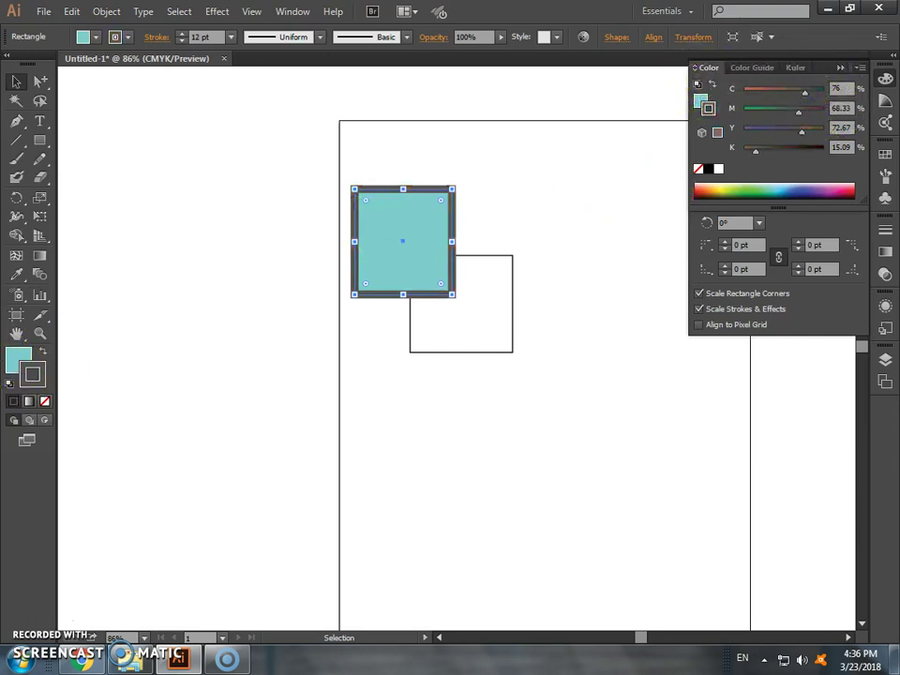
{"action": "left_click", "coordinate": [17, 362]}
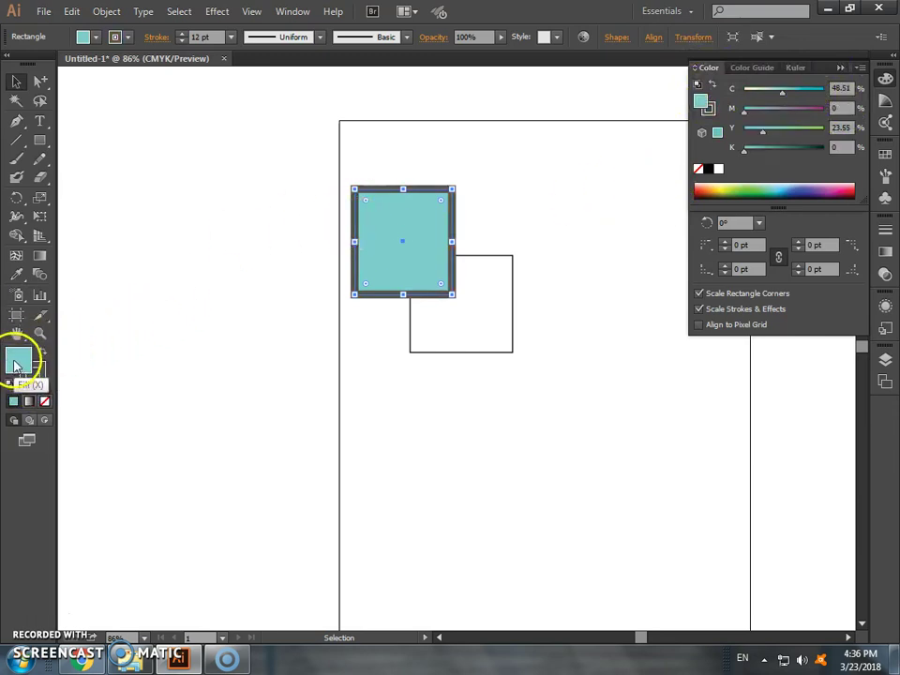
{"action": "left_click_drag", "start_coordinate": [783, 91], "coordinate": [753, 91]}
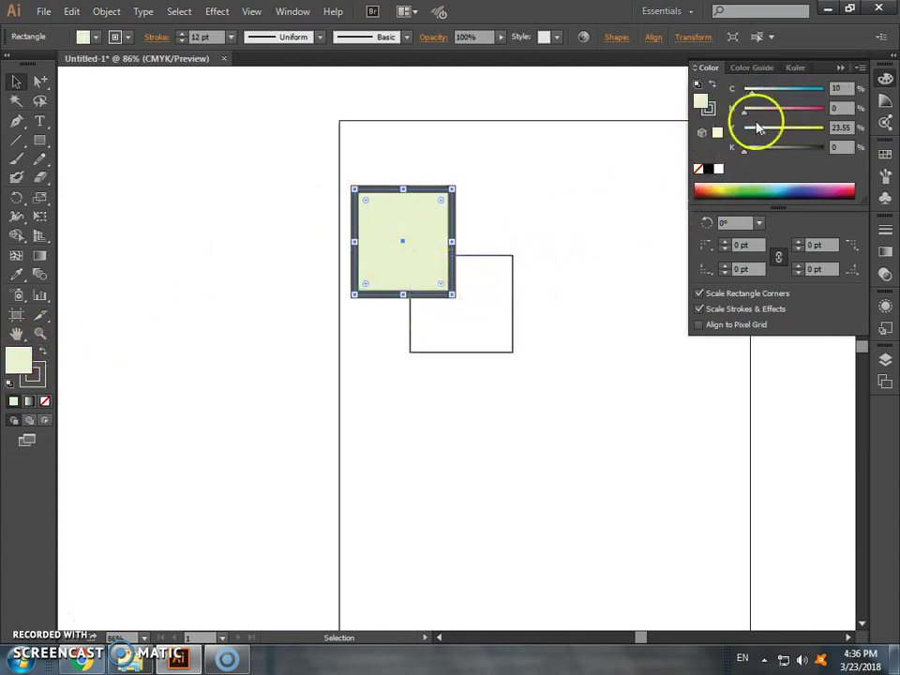
- Reselect the square, then place a Type tool insertion point on the canvas
{"action": "left_click", "coordinate": [503, 243]}
{"action": "left_click", "coordinate": [408, 217]}
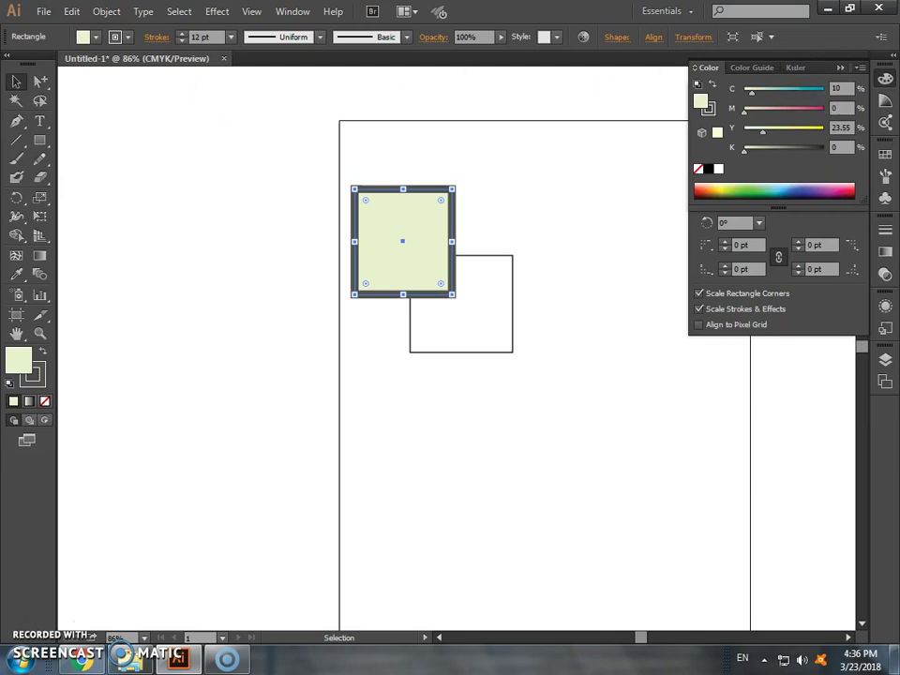
{"action": "left_click", "coordinate": [40, 122]}
{"action": "left_click", "coordinate": [323, 394]}
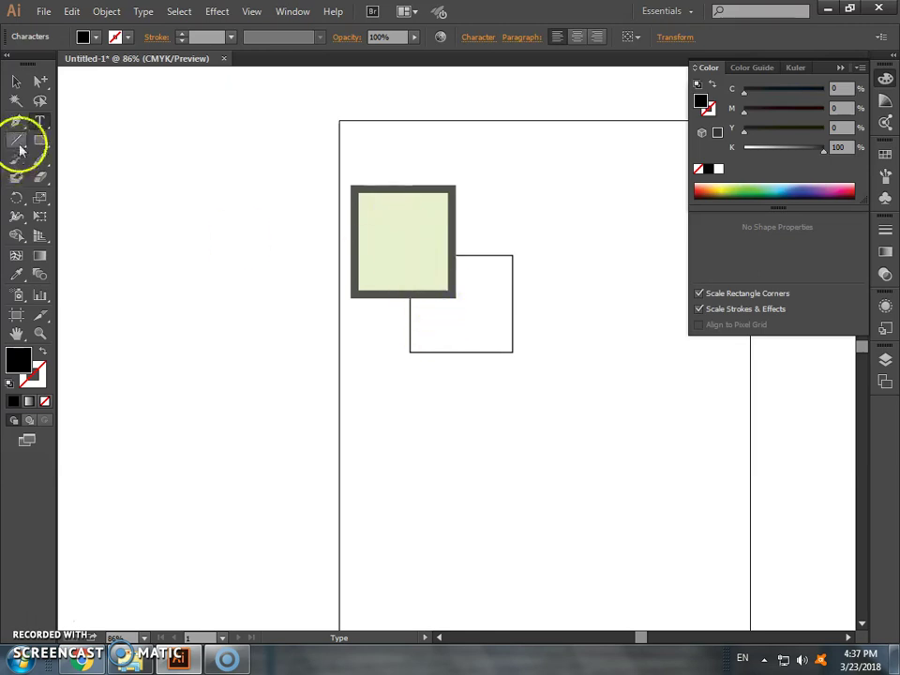
- Try pink and khaki (C 39, M 31, Y 65, K 0) fills on the square, then delete it
{"action": "left_click", "coordinate": [16, 82]}
{"action": "left_click", "coordinate": [434, 214]}
{"action": "mouse_move", "coordinate": [759, 94]}
{"action": "left_mouse_down"}
{"action": "mouse_move", "coordinate": [797, 113]}
{"action": "mouse_move", "coordinate": [777, 91]}
{"action": "left_mouse_up"}
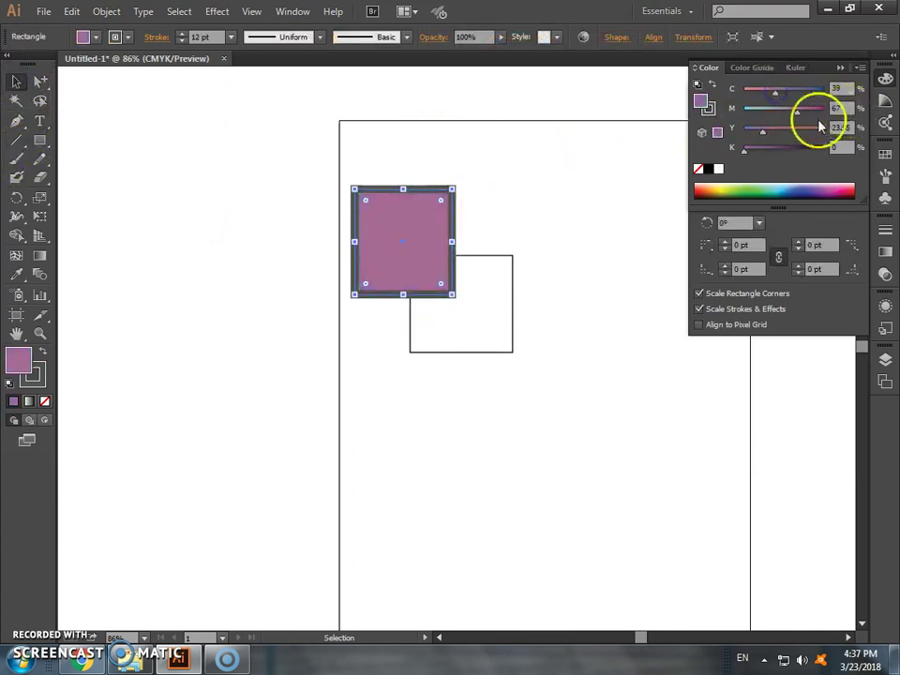
{"action": "mouse_move", "coordinate": [760, 131]}
{"action": "left_mouse_down"}
{"action": "mouse_move", "coordinate": [797, 131]}
{"action": "mouse_move", "coordinate": [769, 112]}
{"action": "left_mouse_up"}
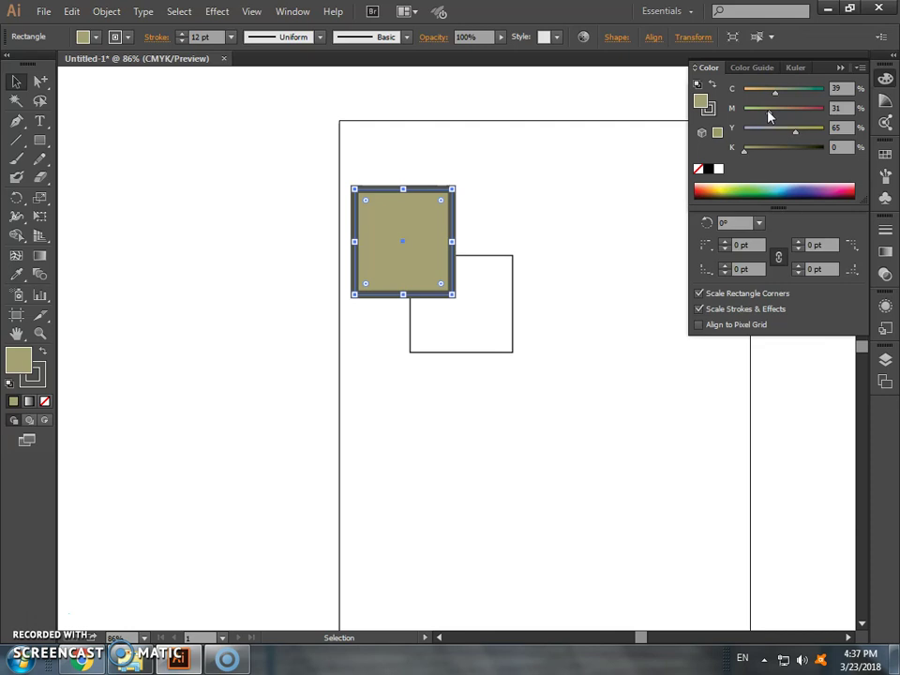
{"action": "key", "text": "Delete"}
- Select the remaining square and set its stroke to None
{"action": "left_click", "coordinate": [496, 313]}
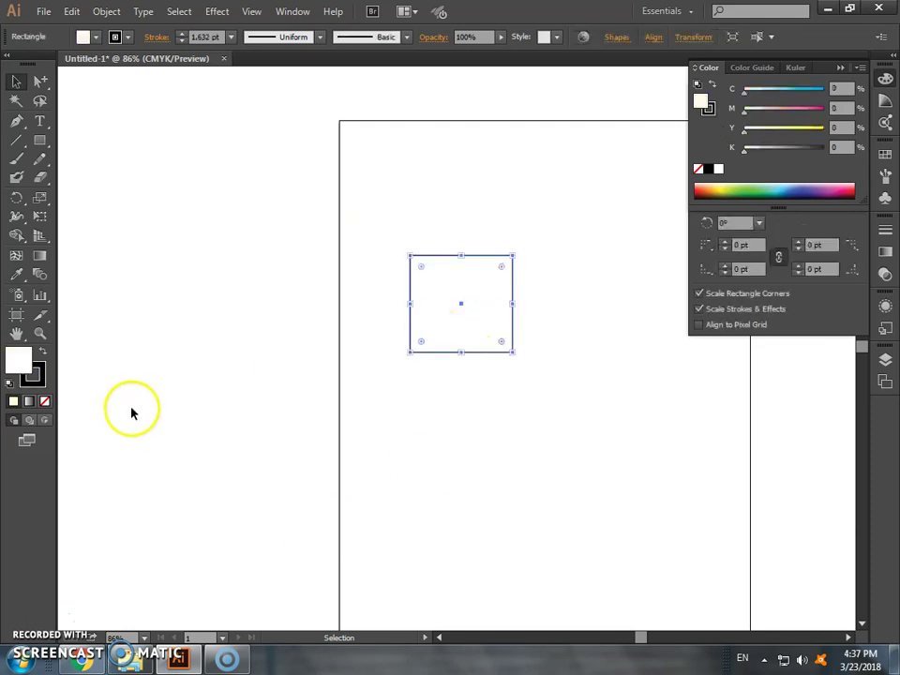
{"action": "left_click", "coordinate": [37, 380]}
{"action": "left_click", "coordinate": [45, 399]}
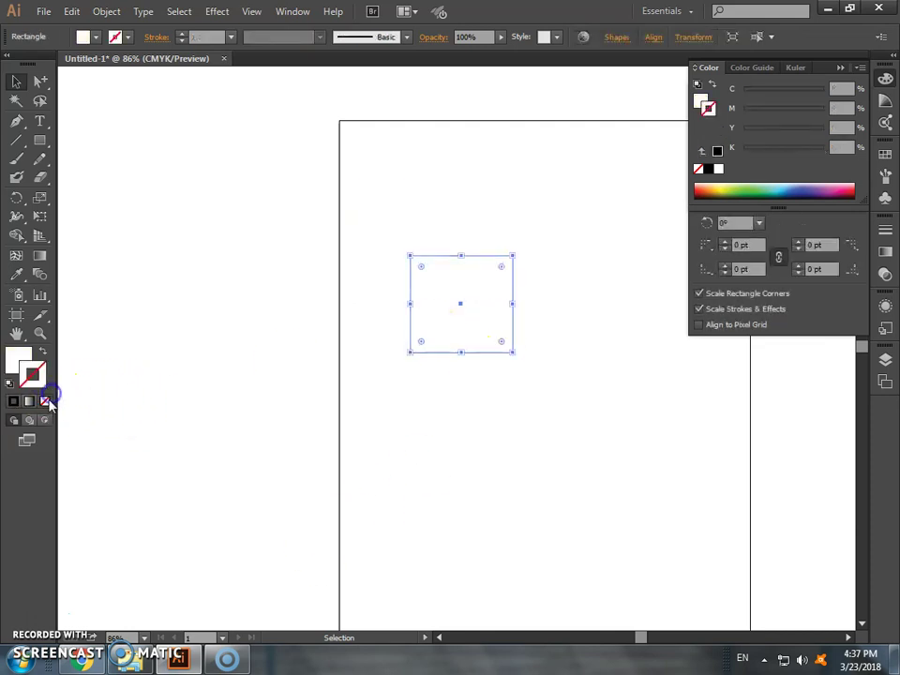
{"action": "left_click", "coordinate": [16, 355]}
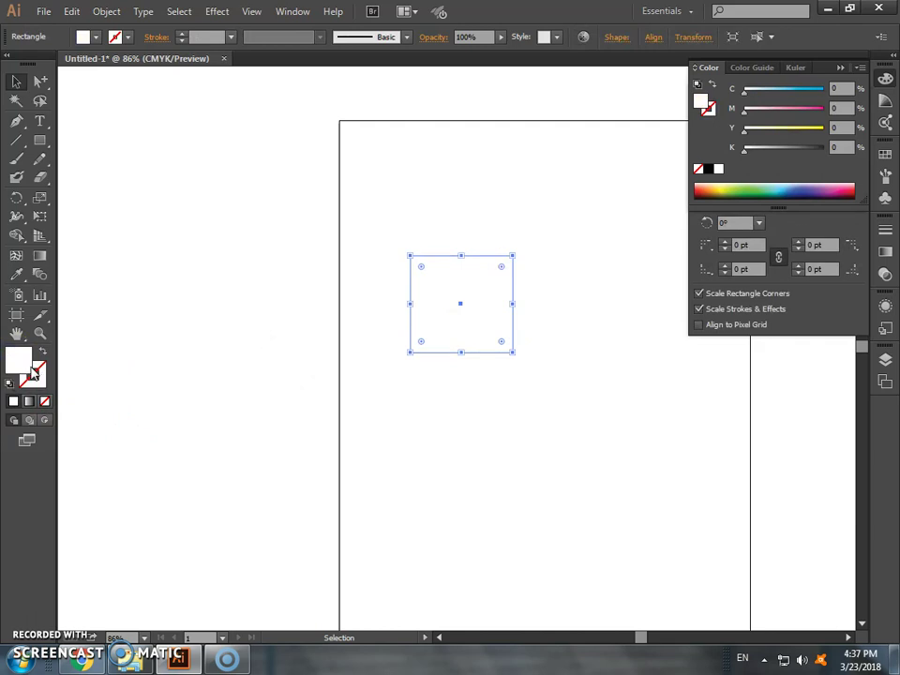
- Switch the Color panel to RGB and fill the square with R 94, G 181, B 212
{"action": "left_click", "coordinate": [860, 68]}
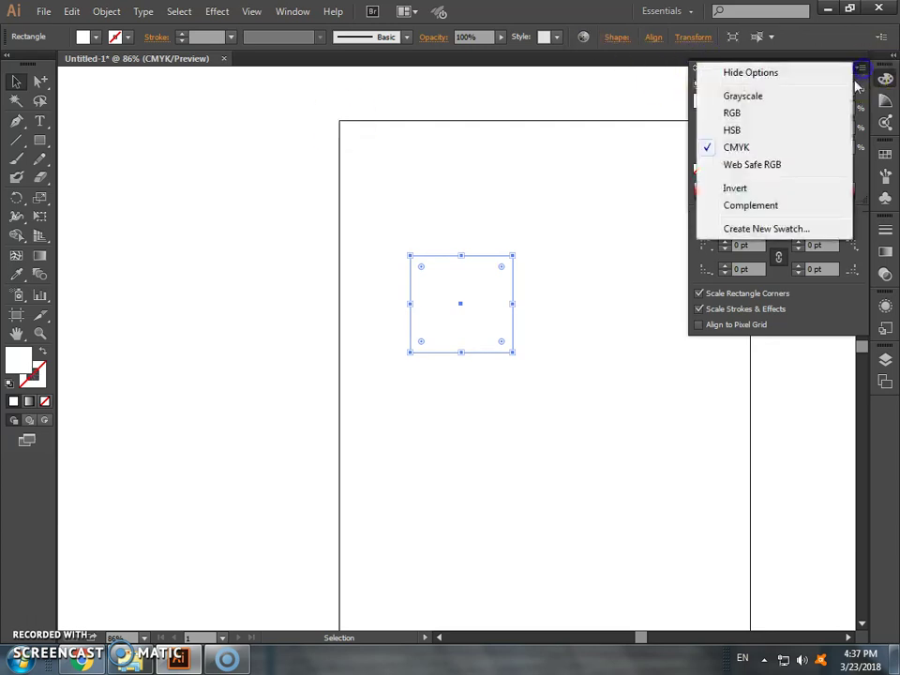
{"action": "left_click", "coordinate": [800, 112]}
{"action": "left_click_drag", "start_coordinate": [825, 88], "coordinate": [774, 94]}
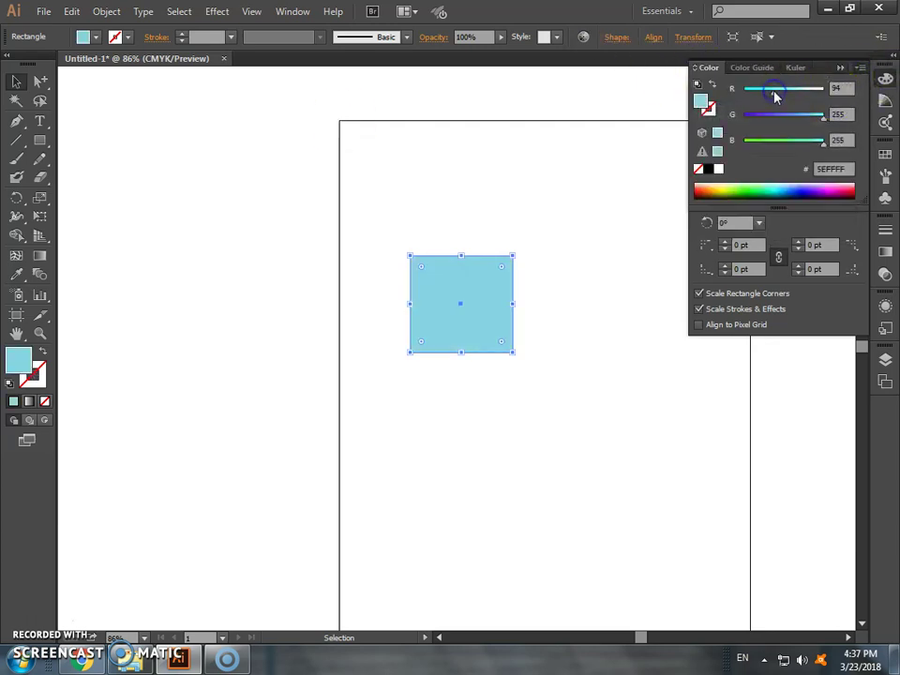
{"action": "left_click", "coordinate": [775, 118]}
{"action": "left_click_drag", "start_coordinate": [786, 142], "coordinate": [811, 143]}
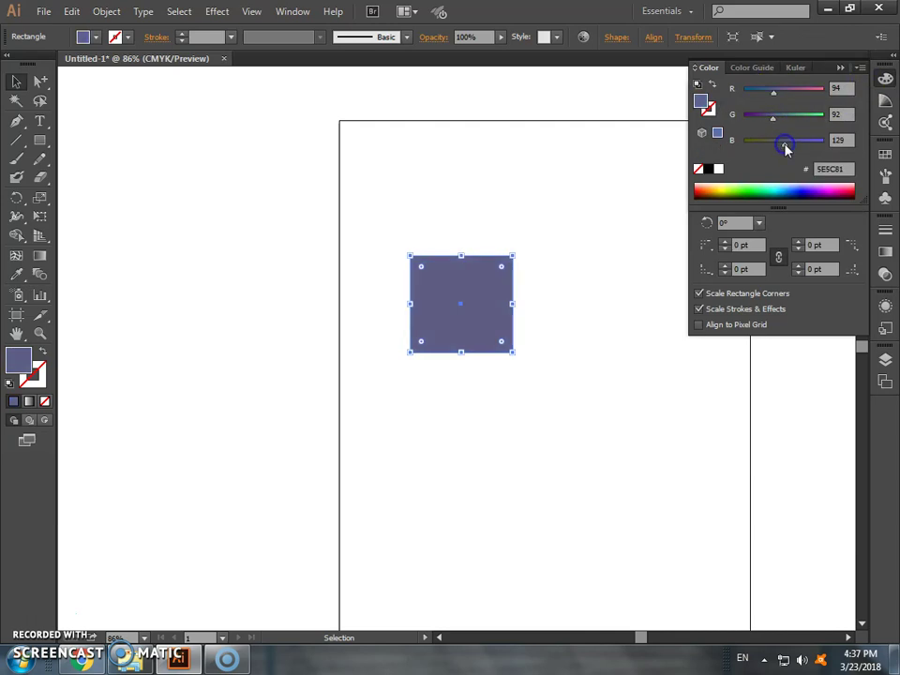
{"action": "left_click", "coordinate": [802, 117]}
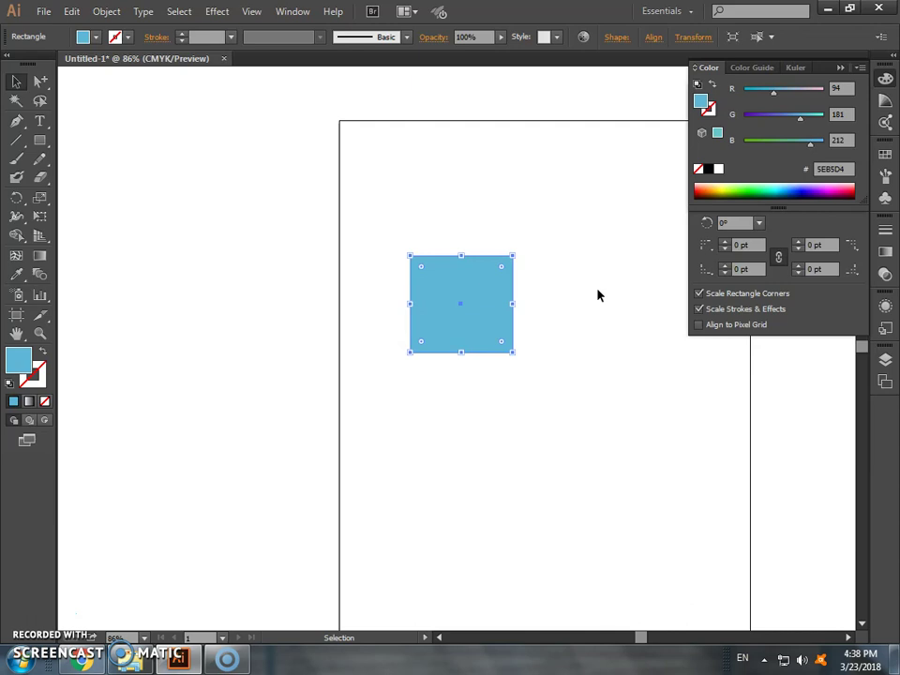
- Show the Swatches panel and open the Textiles swatch library
{"action": "left_click", "coordinate": [291, 11]}
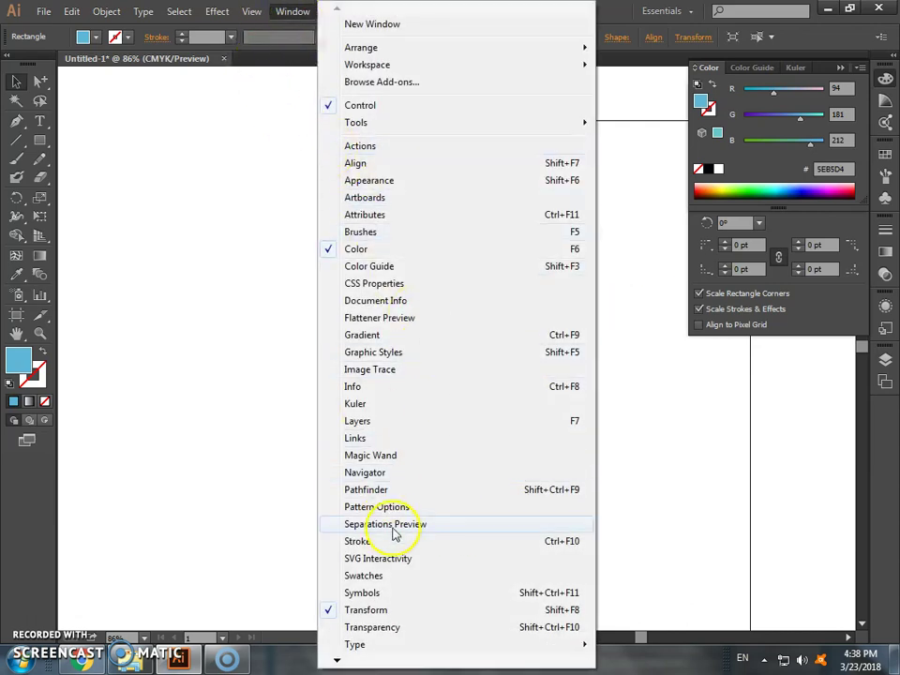
{"action": "left_click", "coordinate": [394, 577]}
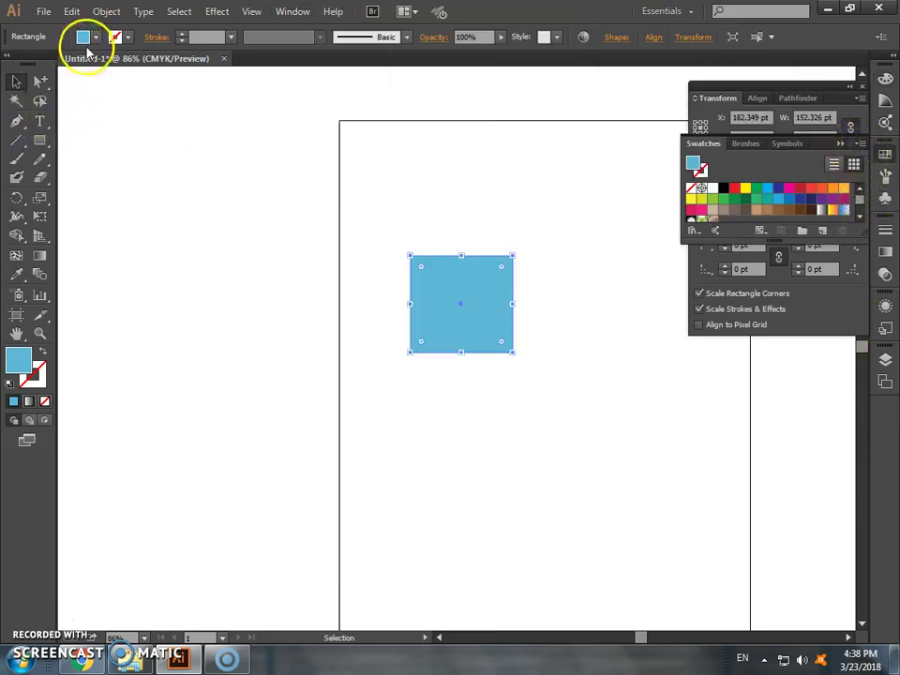
{"action": "left_click", "coordinate": [860, 143]}
{"action": "mouse_move", "coordinate": [735, 488]}
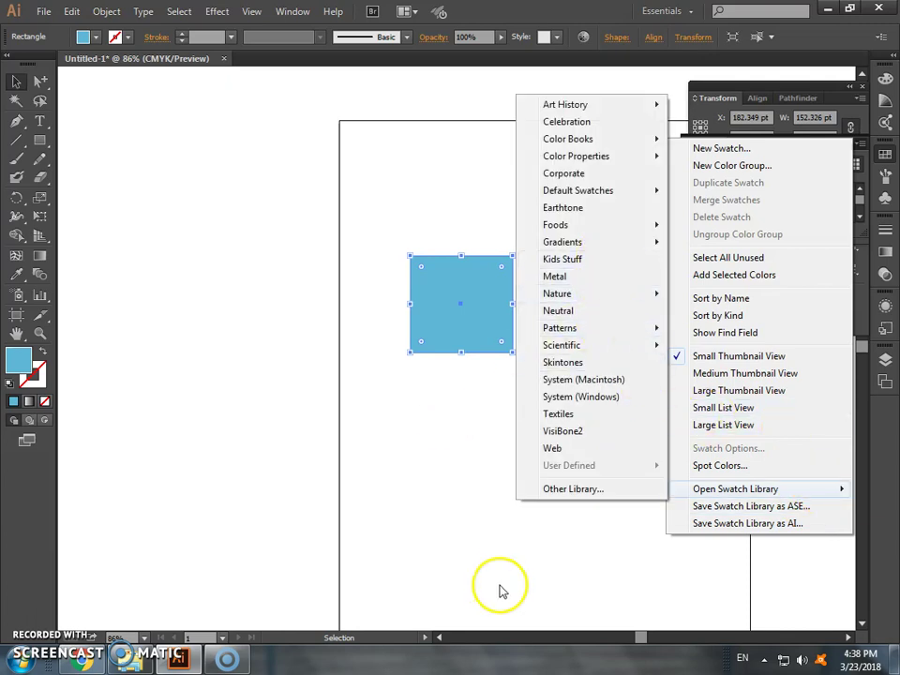
{"action": "left_click", "coordinate": [591, 414]}
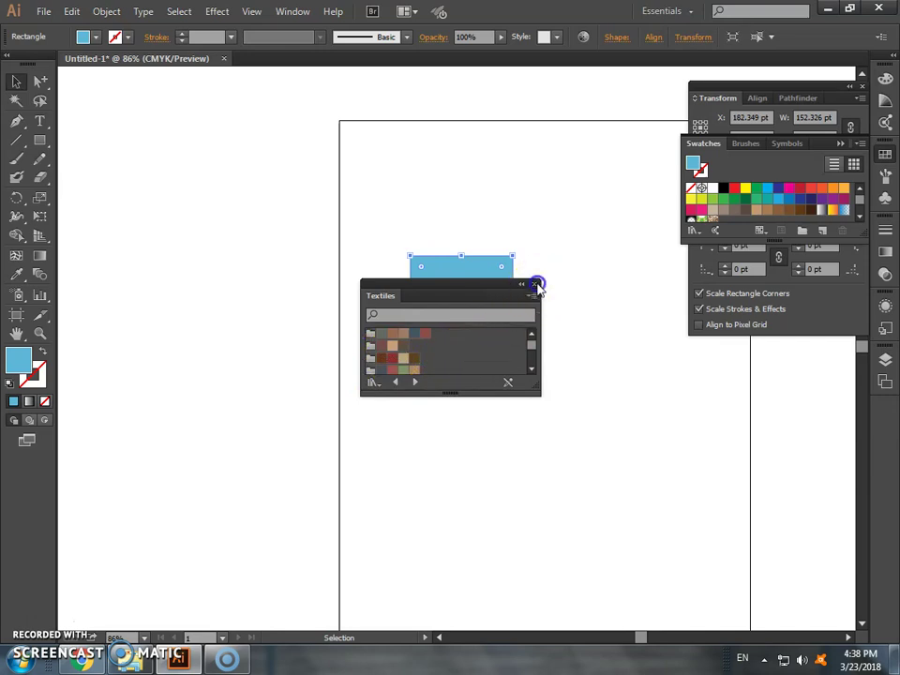
- Close the Textiles library and move the blue square slightly lower on the page
{"action": "left_click", "coordinate": [535, 283]}
{"action": "left_click_drag", "start_coordinate": [480, 301], "coordinate": [472, 326]}
{"action": "left_click_drag", "start_coordinate": [537, 462], "coordinate": [371, 246]}
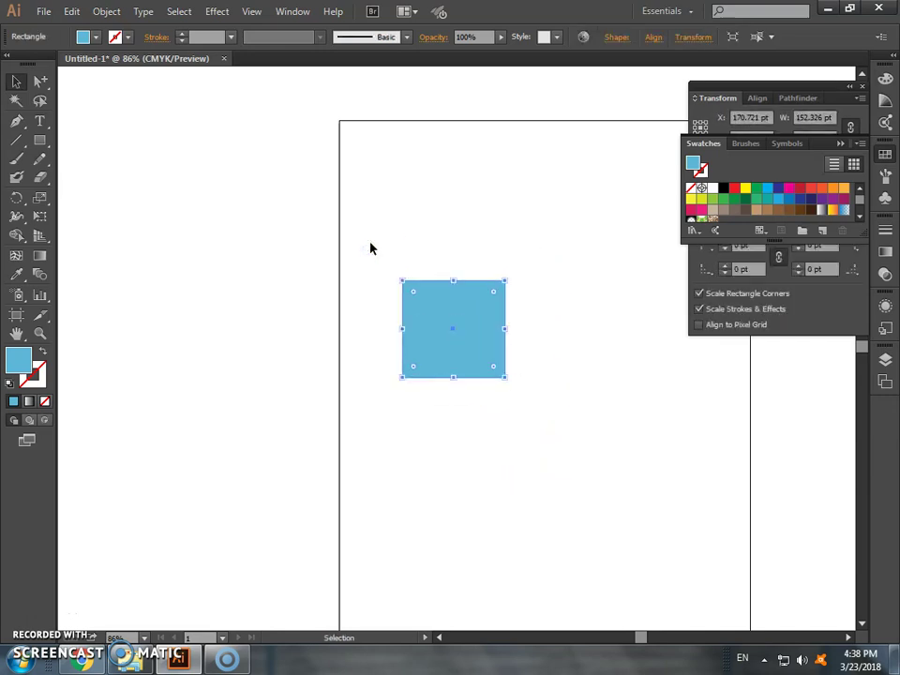